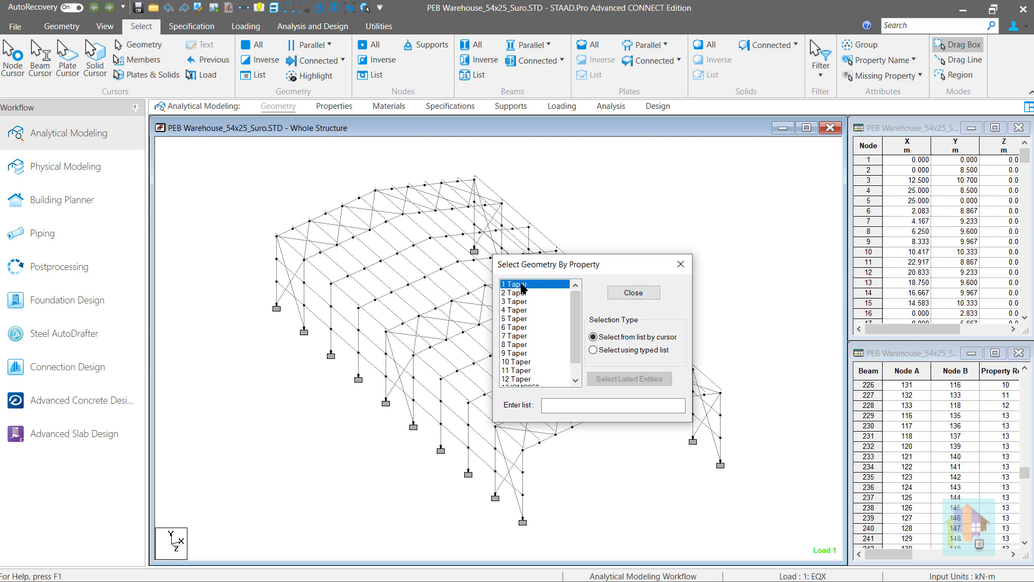
# - Select all members assigned Taper properties 1 through 12 and close the property selection dialog
pyautogui.scroll(-1, 547, 341)
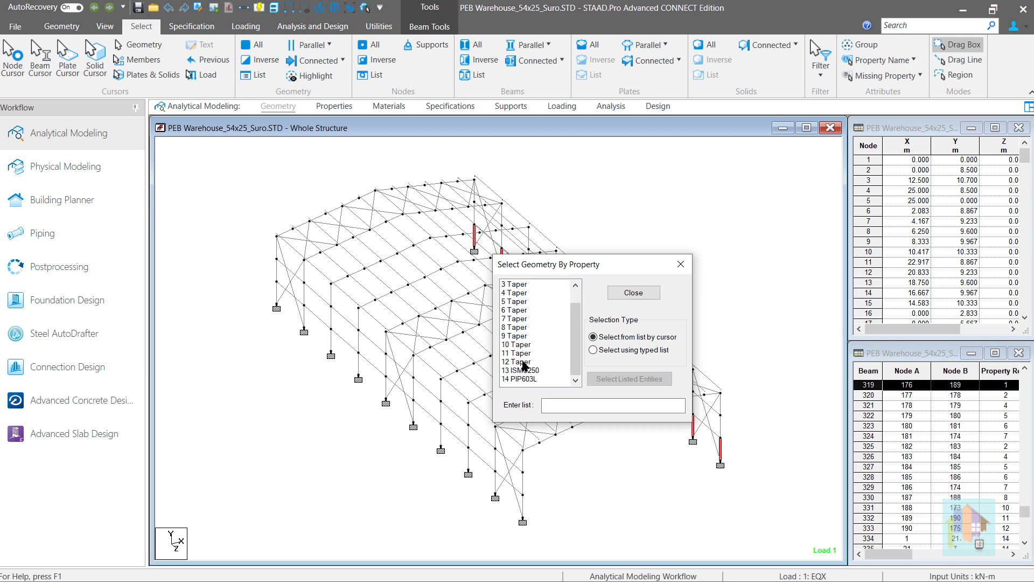
pyautogui.keyDown('shift'); pyautogui.click(526, 362); pyautogui.keyUp('shift')
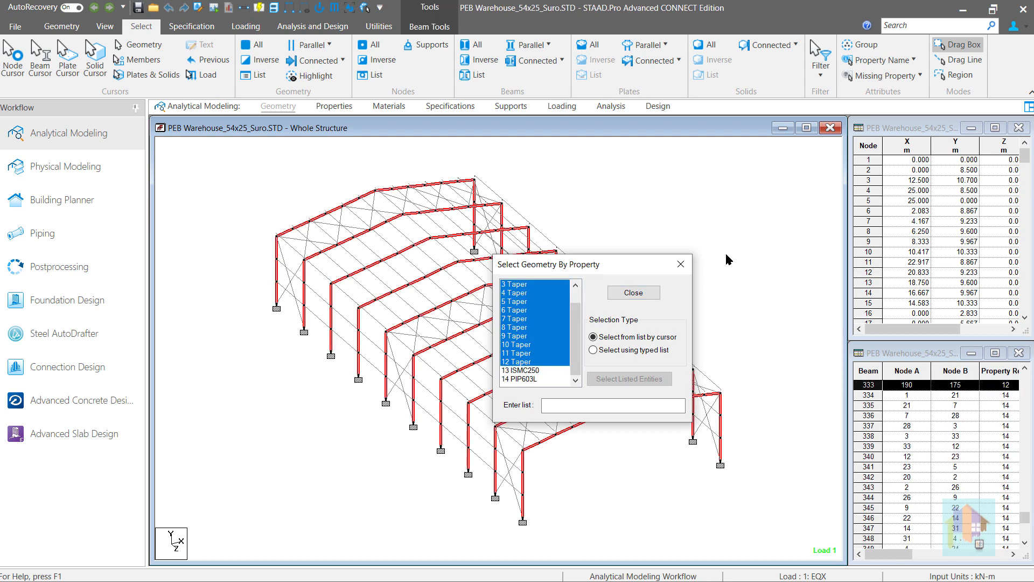
pyautogui.click(681, 264)
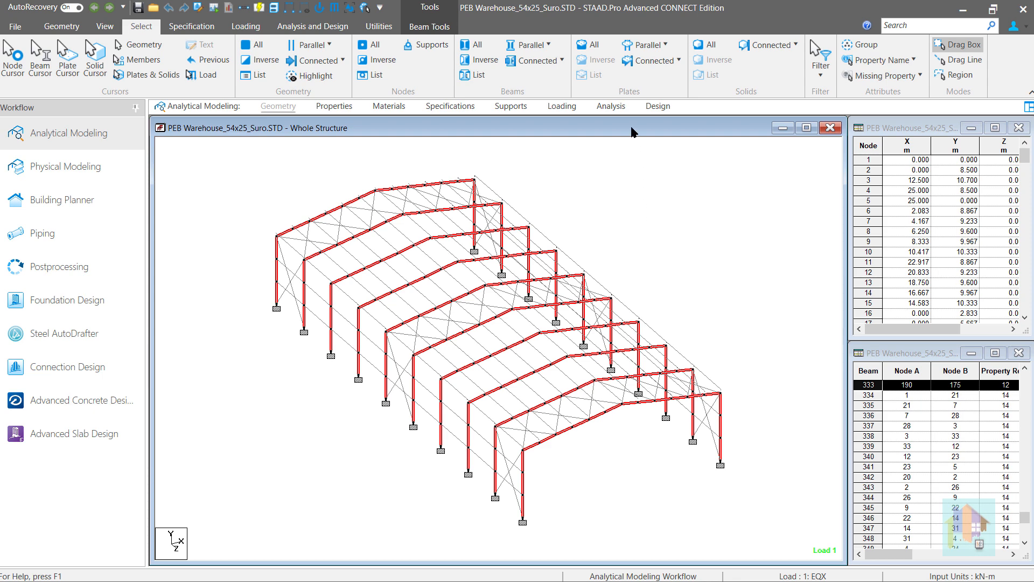
# - Create a Beam group named "tapered" and associate it with the selected tapered members
pyautogui.hotkey('ctrl', 'g')
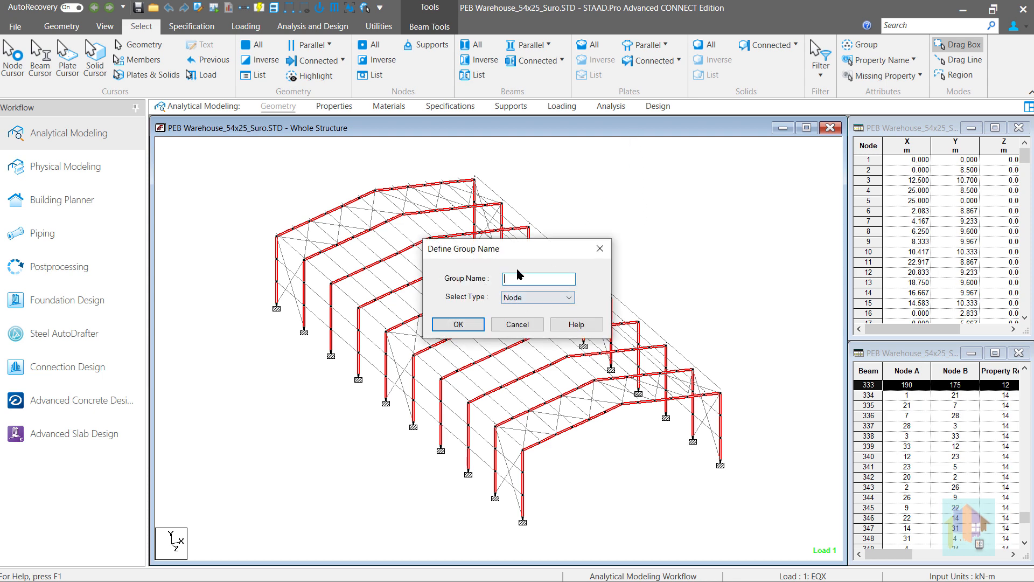
pyautogui.write('tapered')
pyautogui.click(568, 298)
pyautogui.click(534, 318)
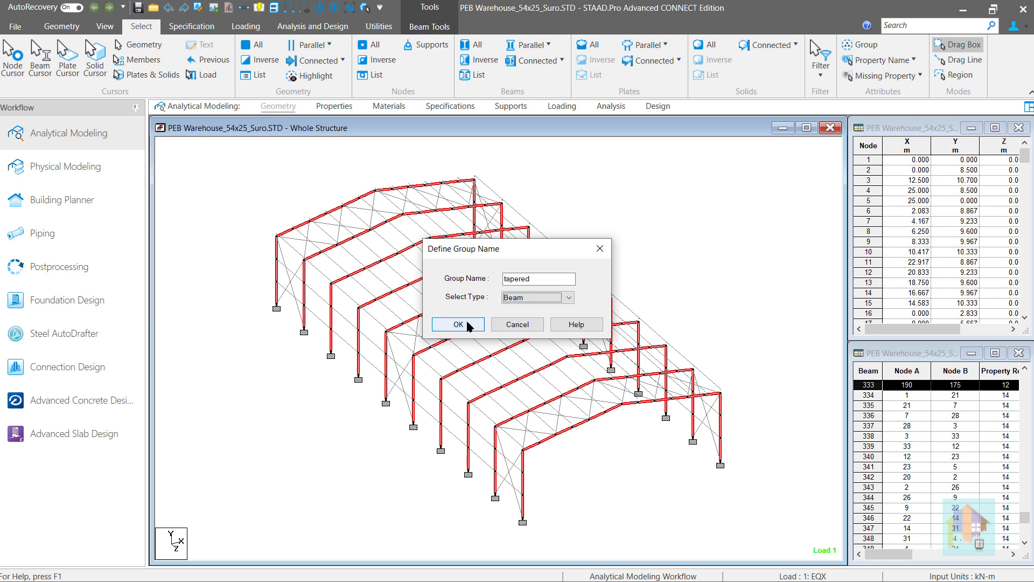
pyautogui.click(458, 324)
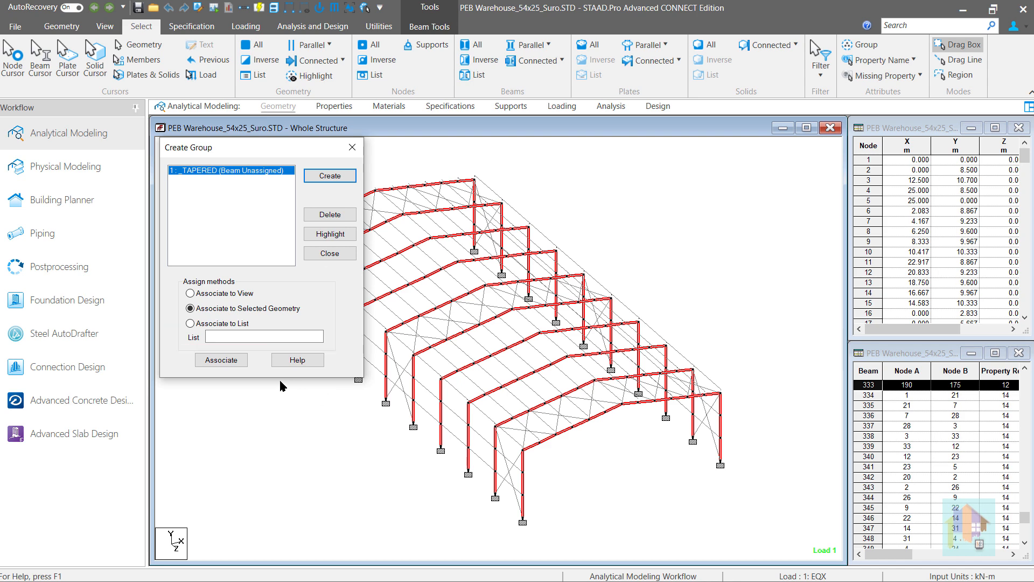
pyautogui.click(218, 362)
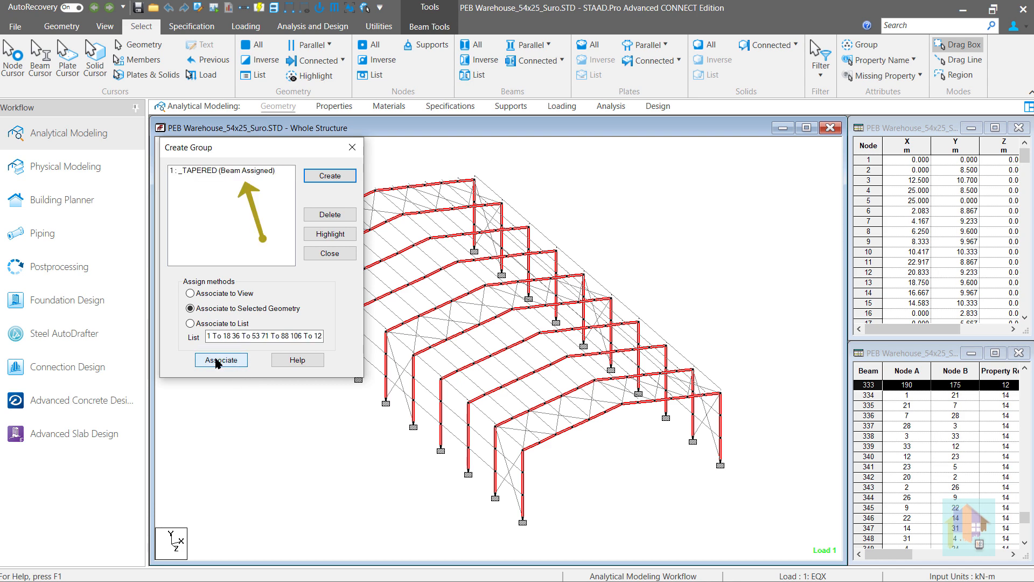
# - Highlight the TAPERED group's members in the model to check the assignment, and clear the selection
pyautogui.click(251, 405)
pyautogui.click(270, 171)
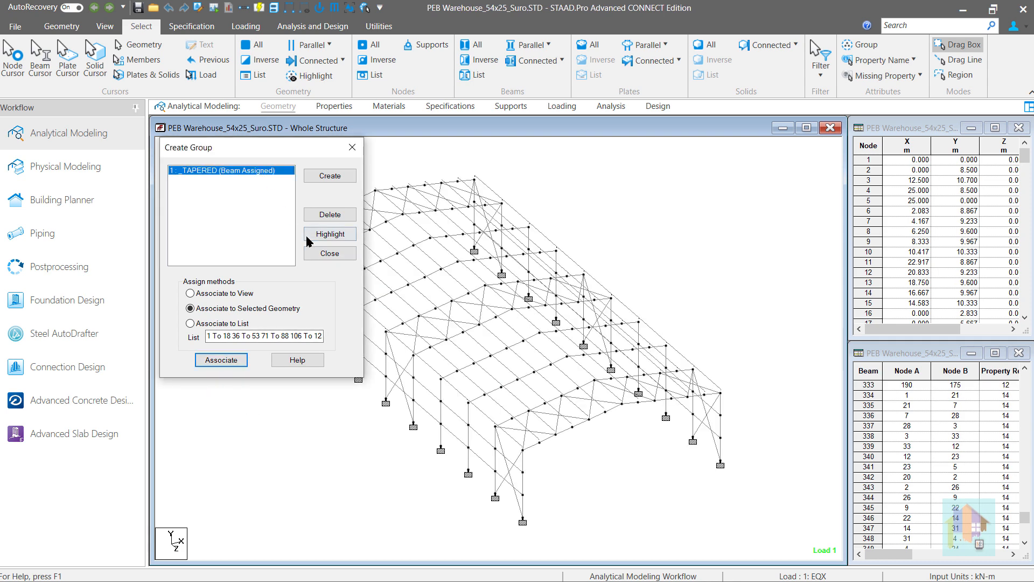
pyautogui.click(330, 234)
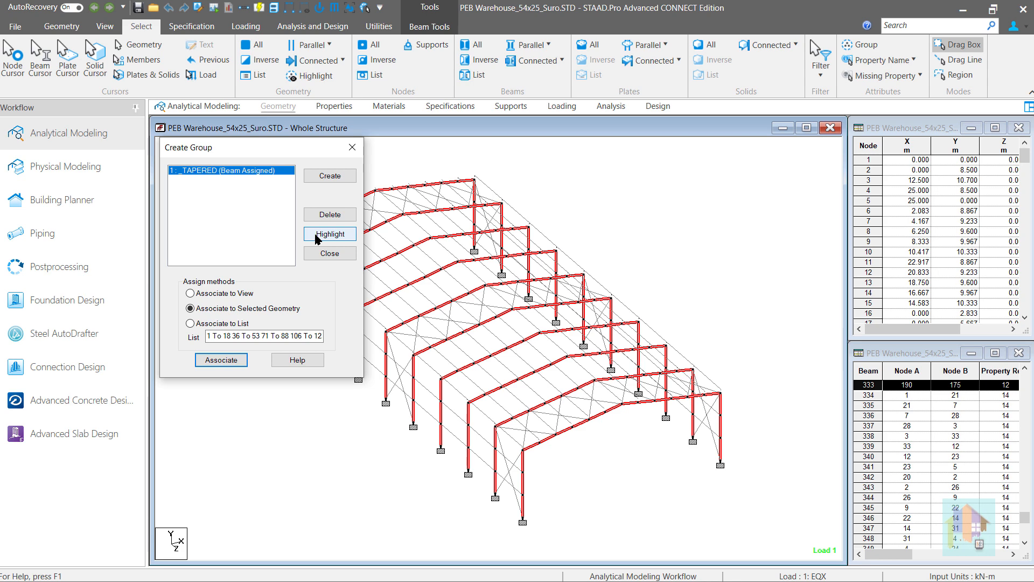
pyautogui.click(295, 420)
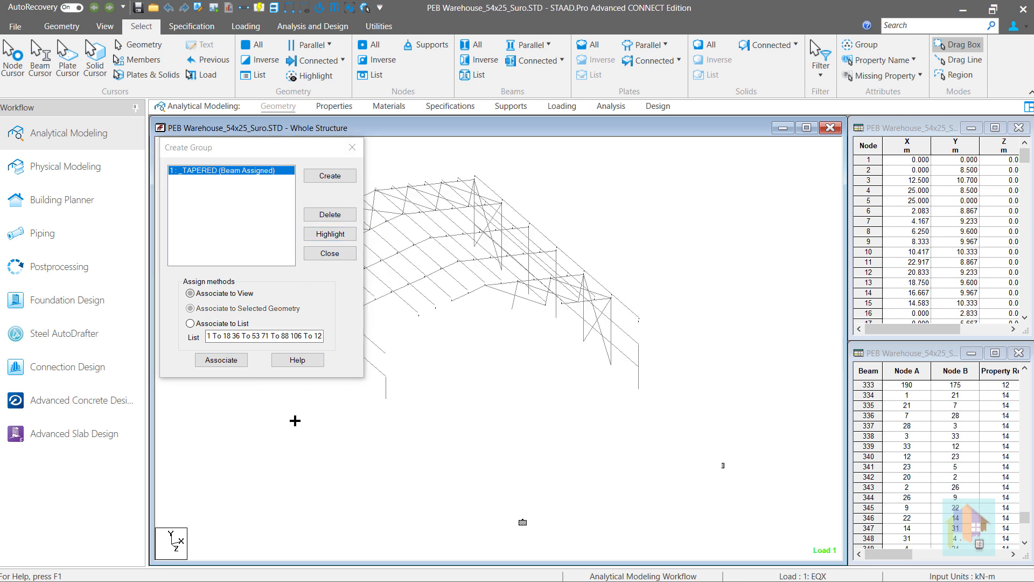
# - Create a second group named "girt" with type Beam
pyautogui.moveTo(436, 356); pyautogui.dragTo(544, 353, button='middle')
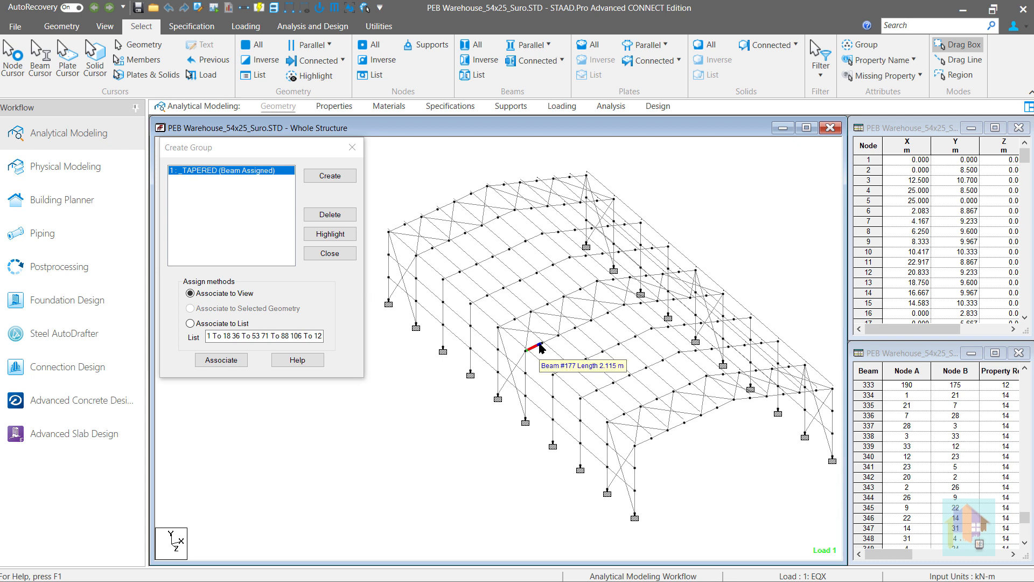
pyautogui.click(331, 176)
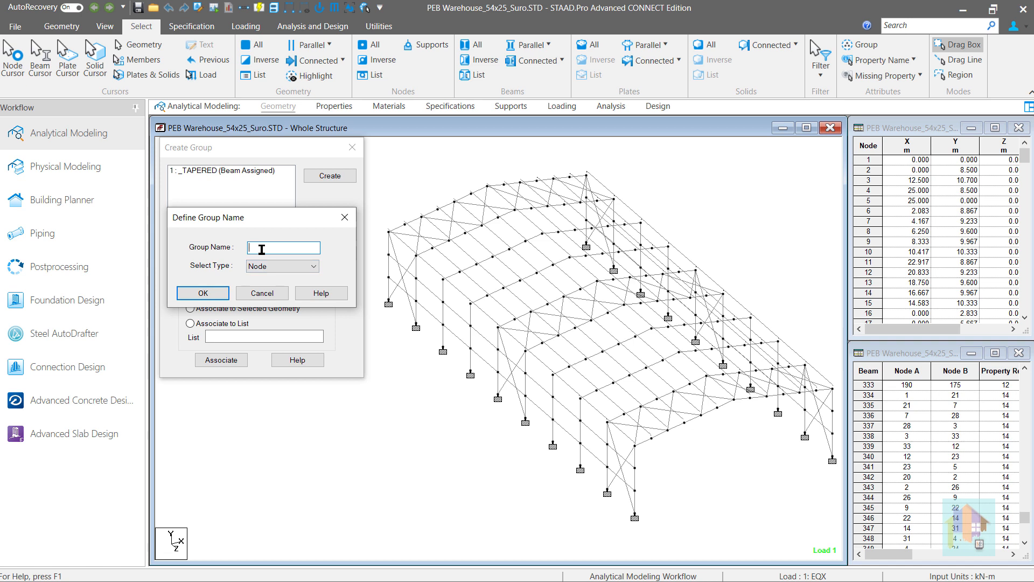
pyautogui.write('girt')
pyautogui.click(276, 266)
pyautogui.click(275, 279)
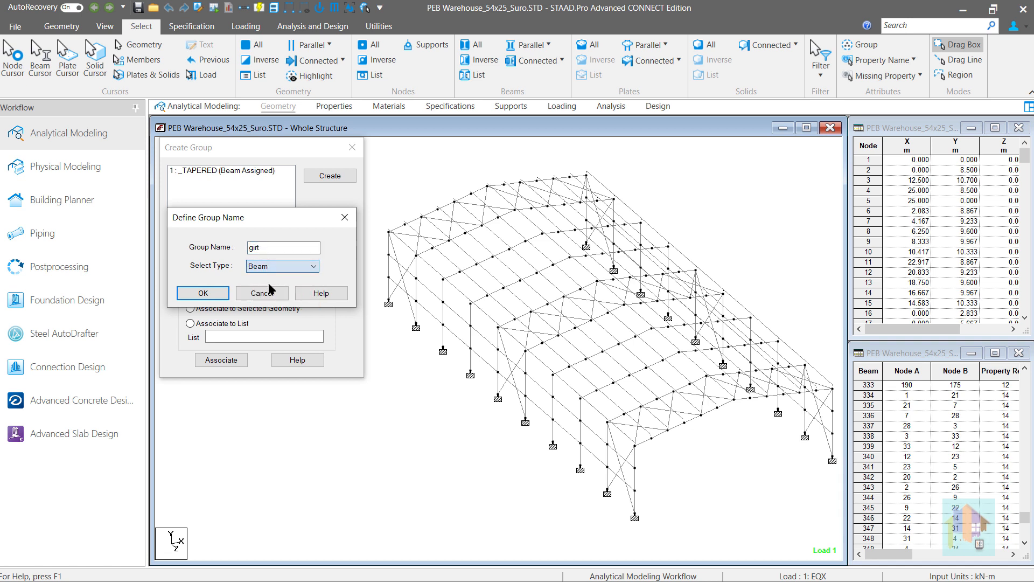
pyautogui.click(203, 293)
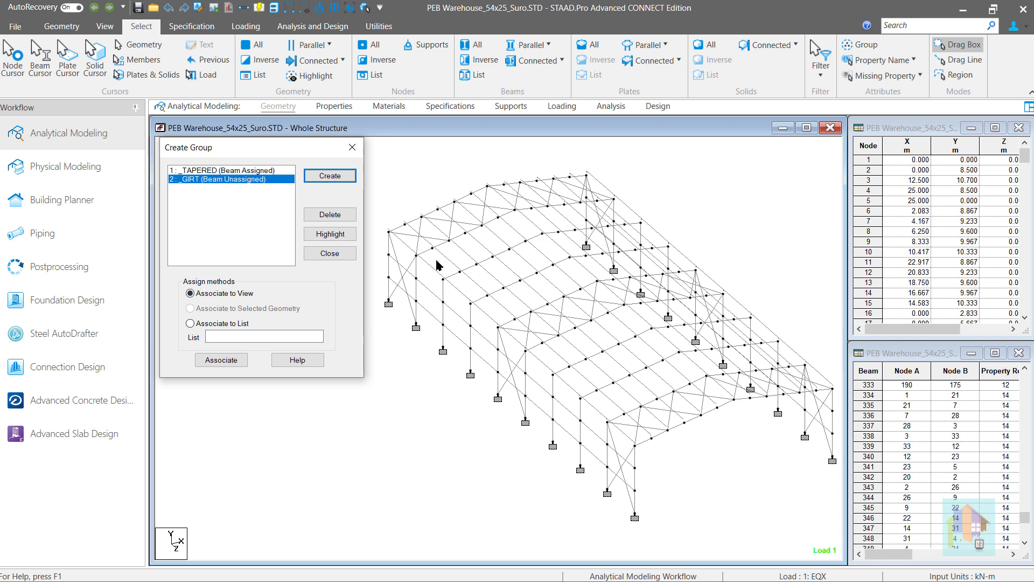
# - Select all beams parallel to Z and isolate them in a new view
pyautogui.click(428, 288)
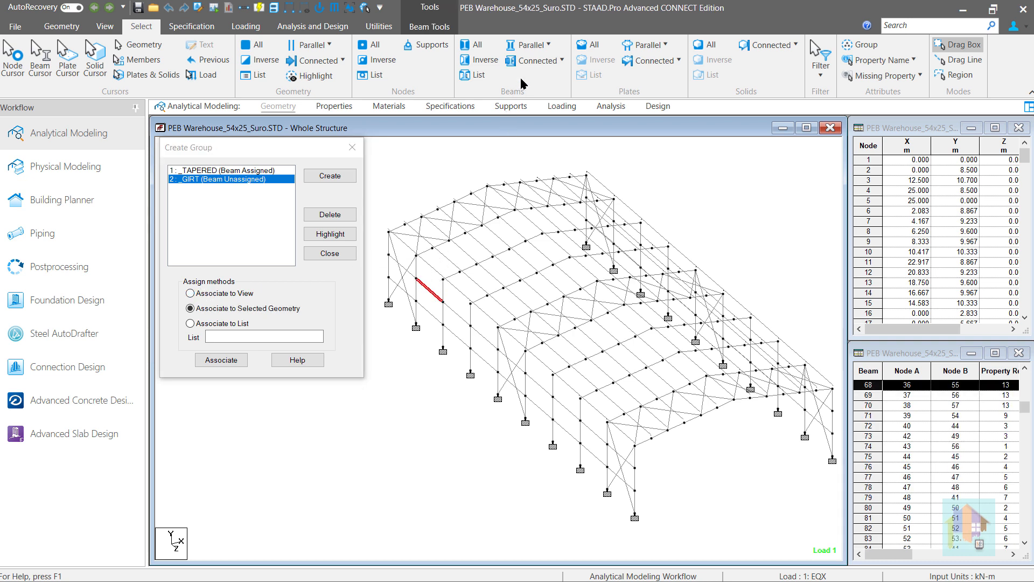
pyautogui.click(542, 47)
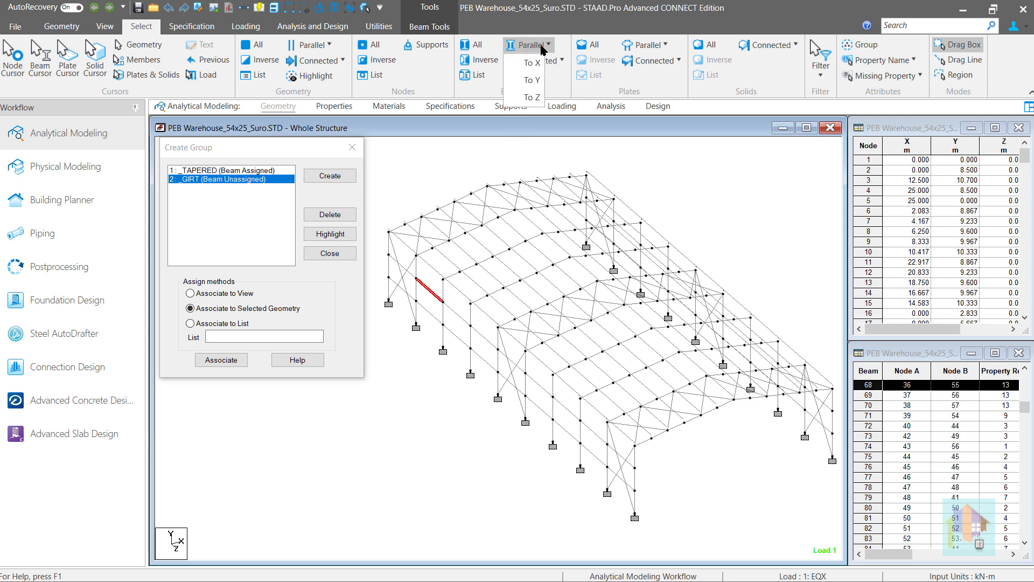
pyautogui.click(532, 97)
pyautogui.rightClick(725, 193)
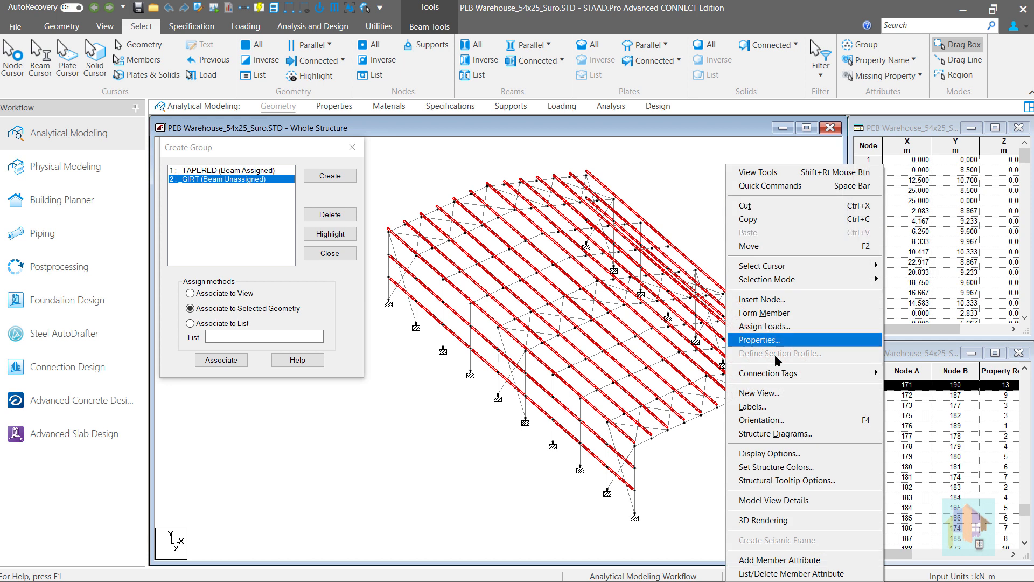
pyautogui.click(774, 397)
pyautogui.click(687, 331)
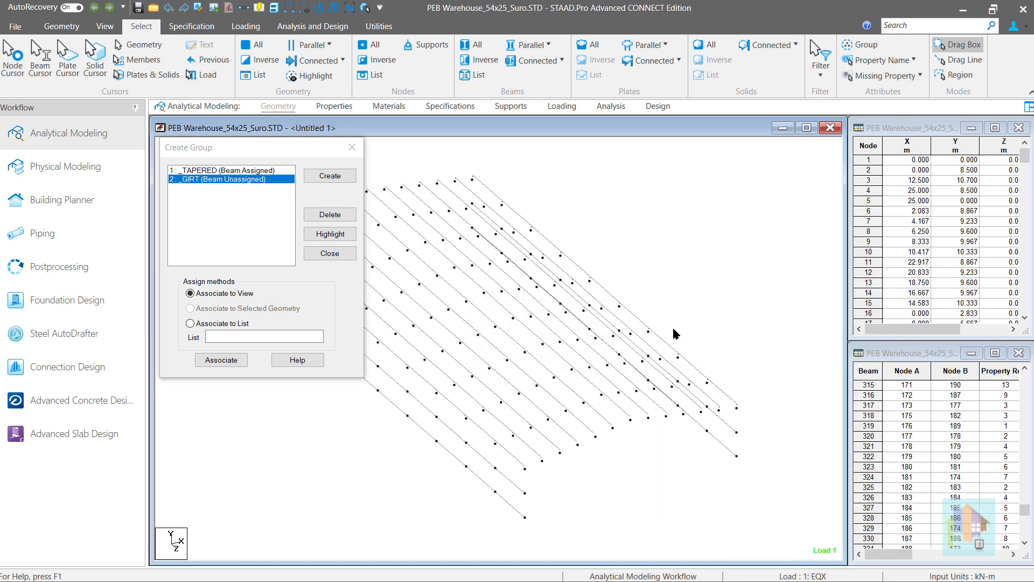
# - Select the side-wall girts below the eaves in front elevation and associate them with the GIRT group
pyautogui.scroll(-1, 642, 317)
pyautogui.press('space')
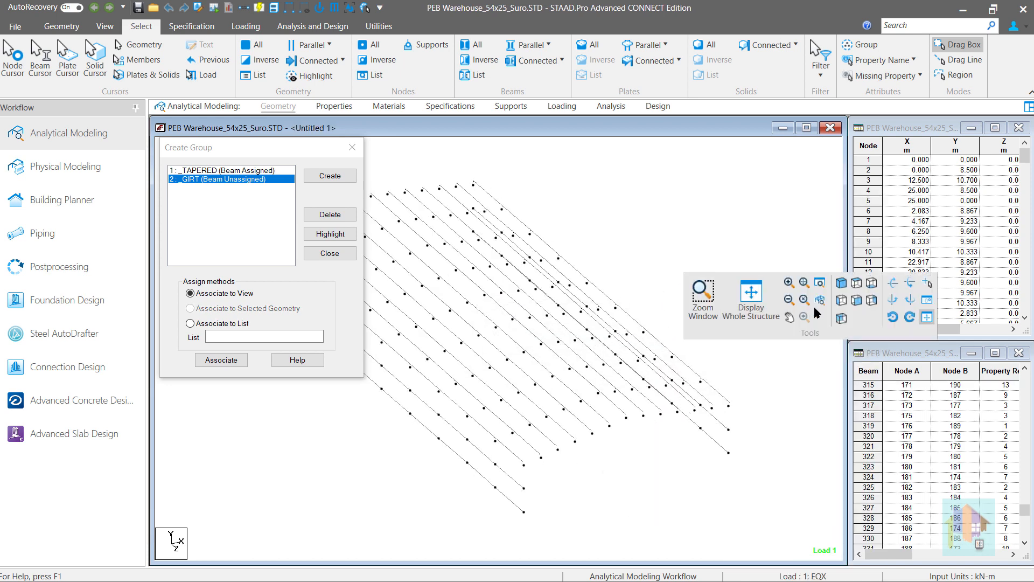
pyautogui.click(857, 303)
pyautogui.moveTo(807, 452); pyautogui.dragTo(416, 351)
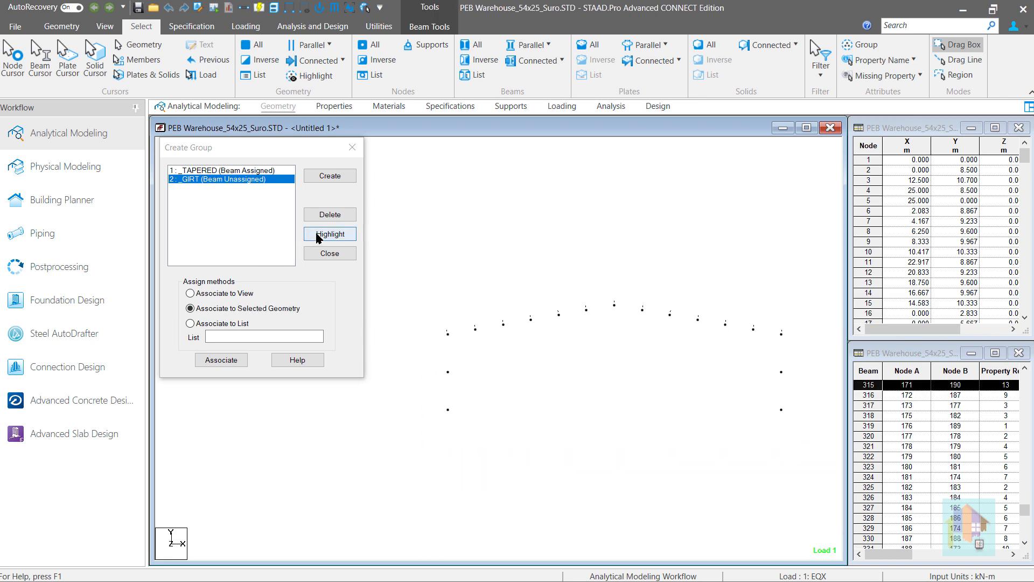
pyautogui.click(236, 360)
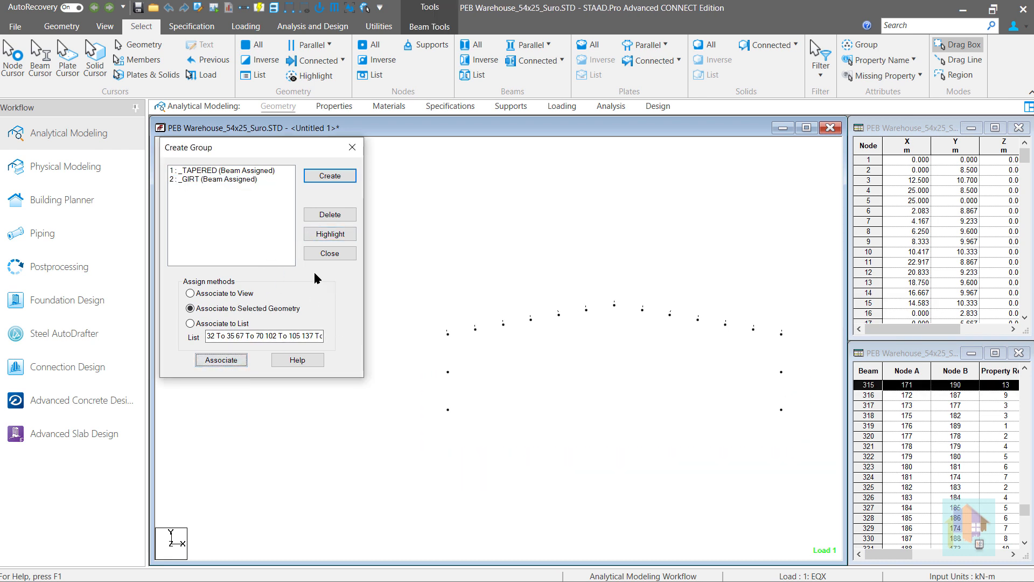
# - Display the whole structure in isometric view with nothing selected and close the group dialog
pyautogui.click(537, 250)
pyautogui.press('space')
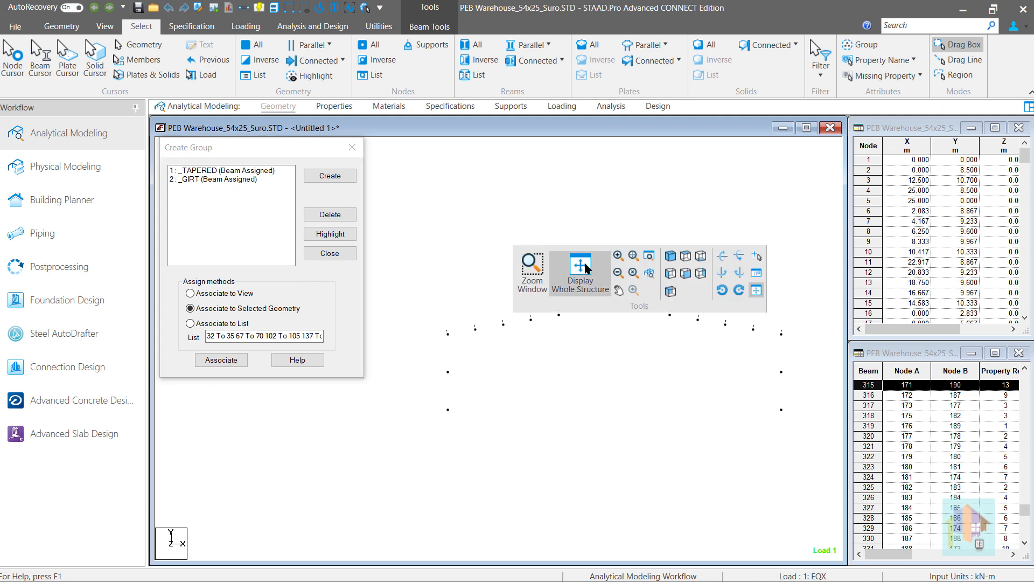
pyautogui.click(671, 256)
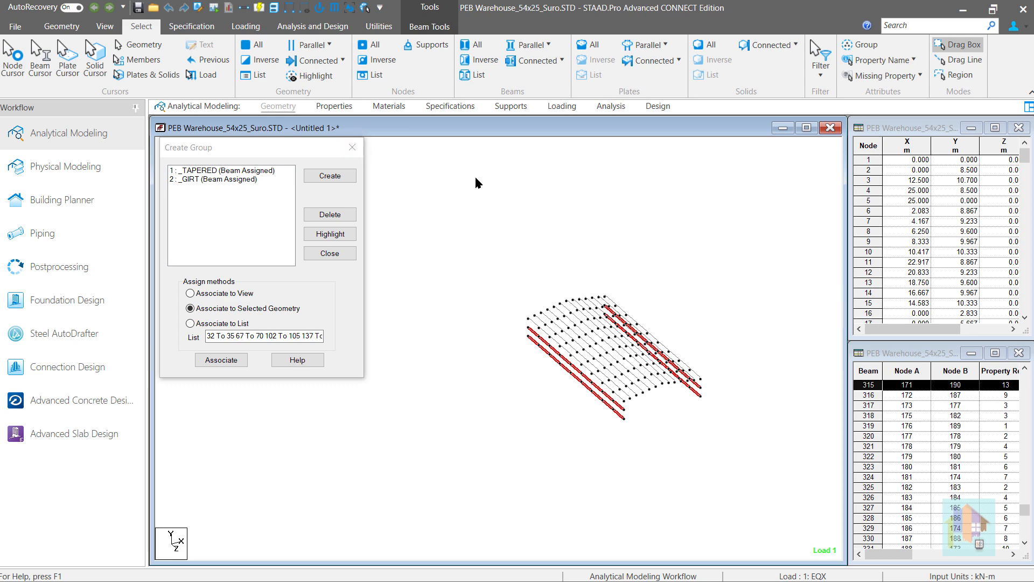
pyautogui.press('space')
pyautogui.click(558, 213)
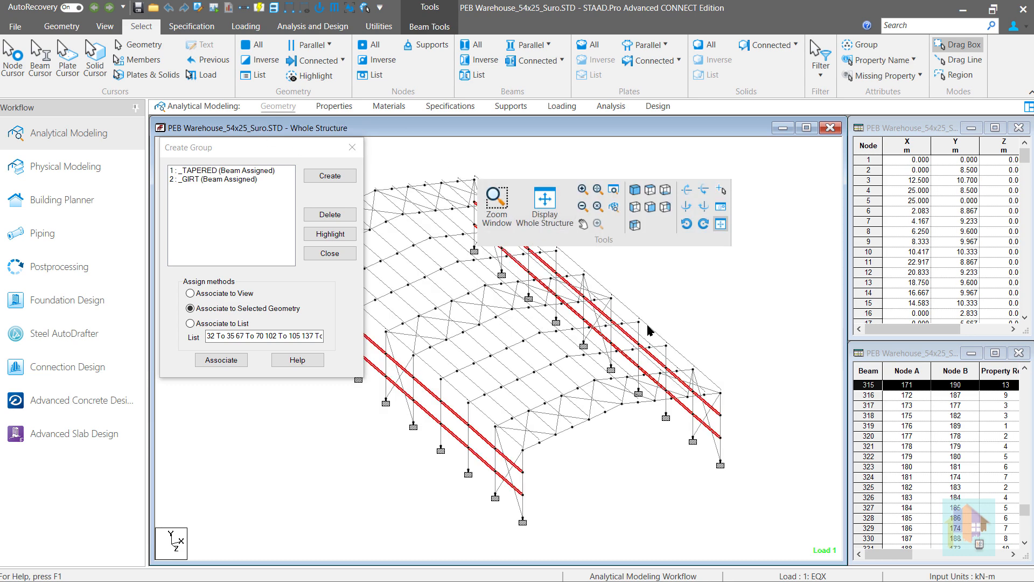
pyautogui.click(727, 300)
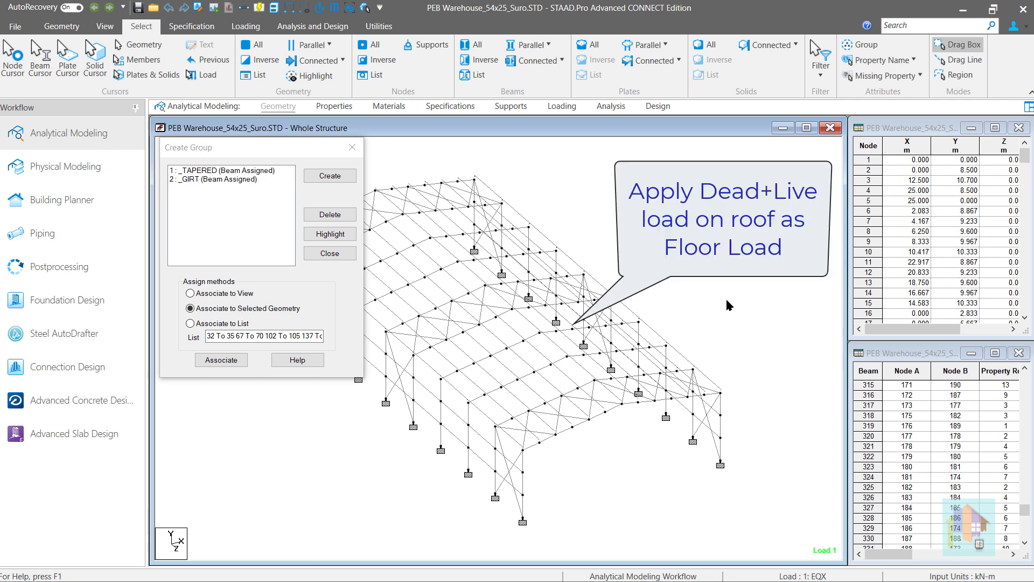
pyautogui.click(345, 256)
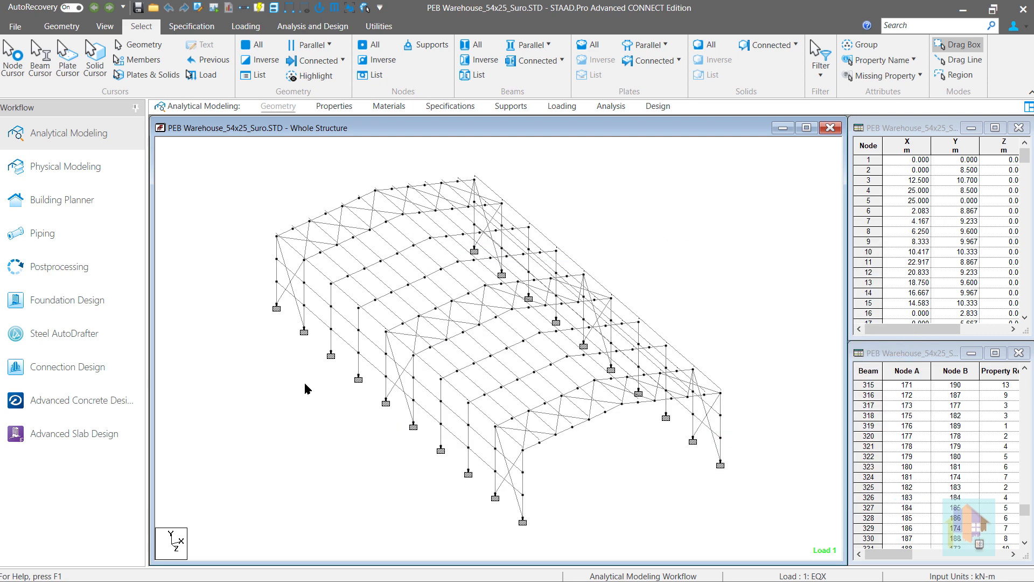
pyautogui.press('space')
pyautogui.click(478, 414)
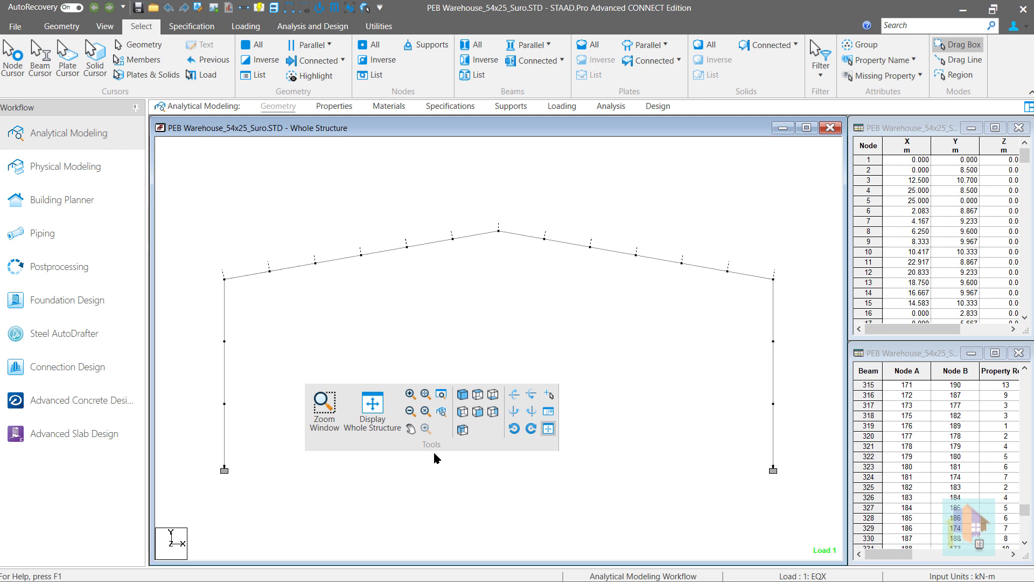
pyautogui.click(463, 396)
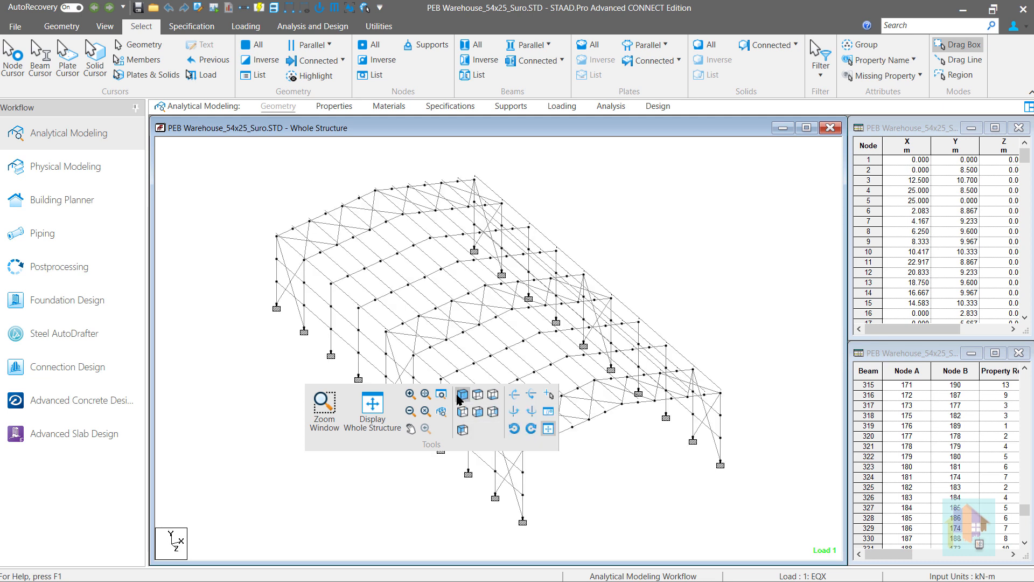
pyautogui.click(326, 277)
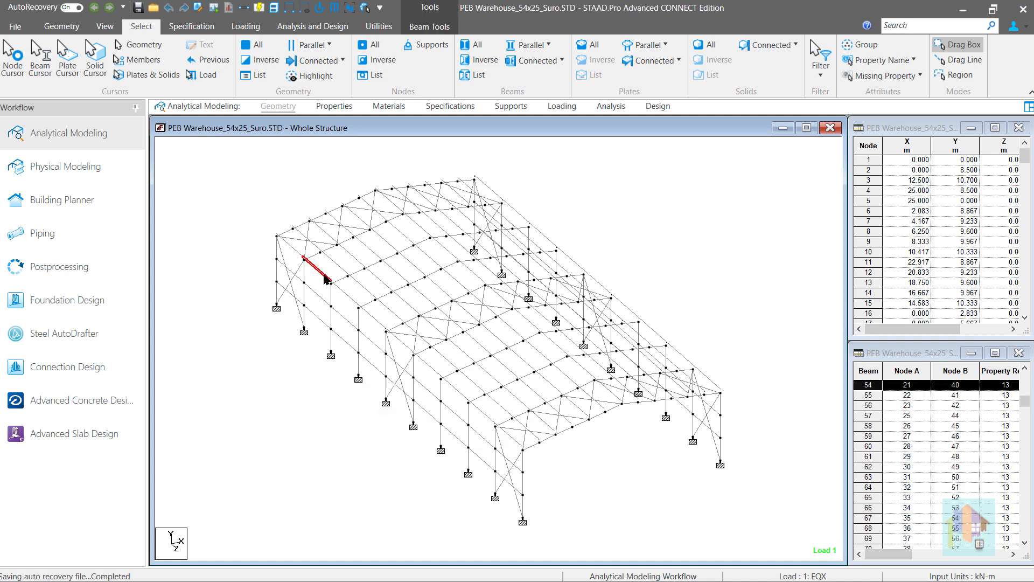
pyautogui.click(288, 366)
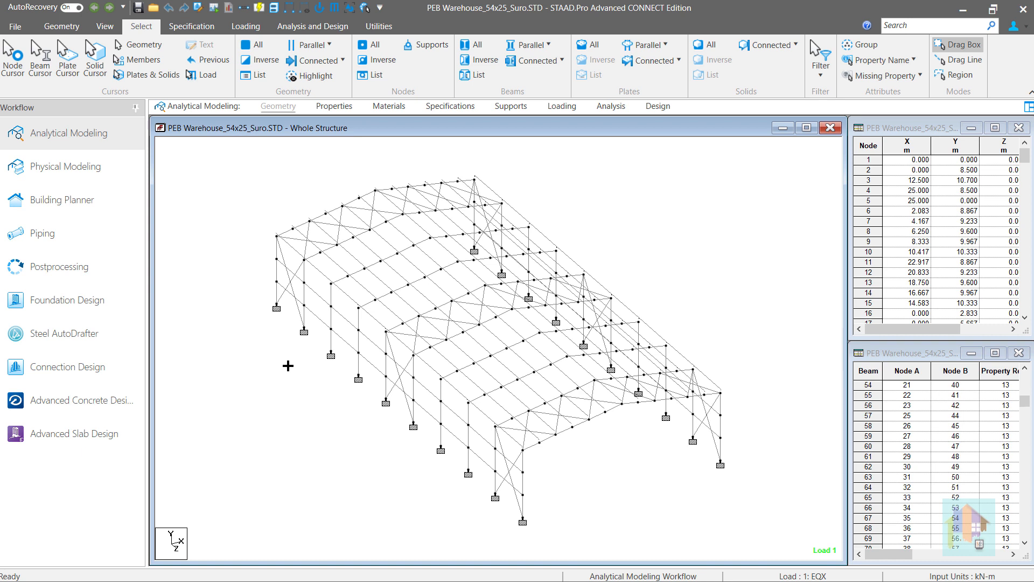
# - Open the saved Roof_noBrace view in the active window and show it in front elevation
pyautogui.rightClick(288, 366)
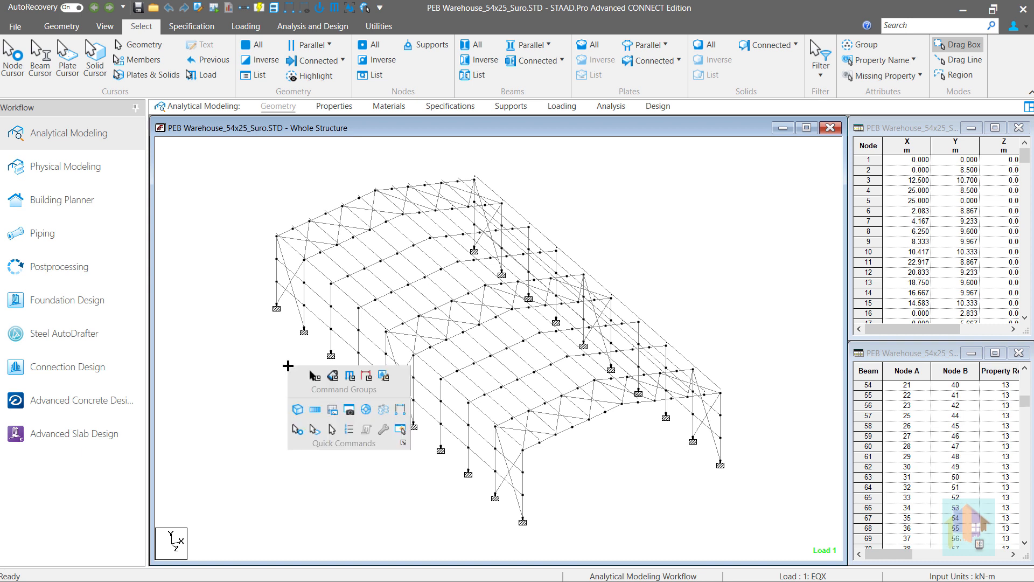
pyautogui.click(401, 429)
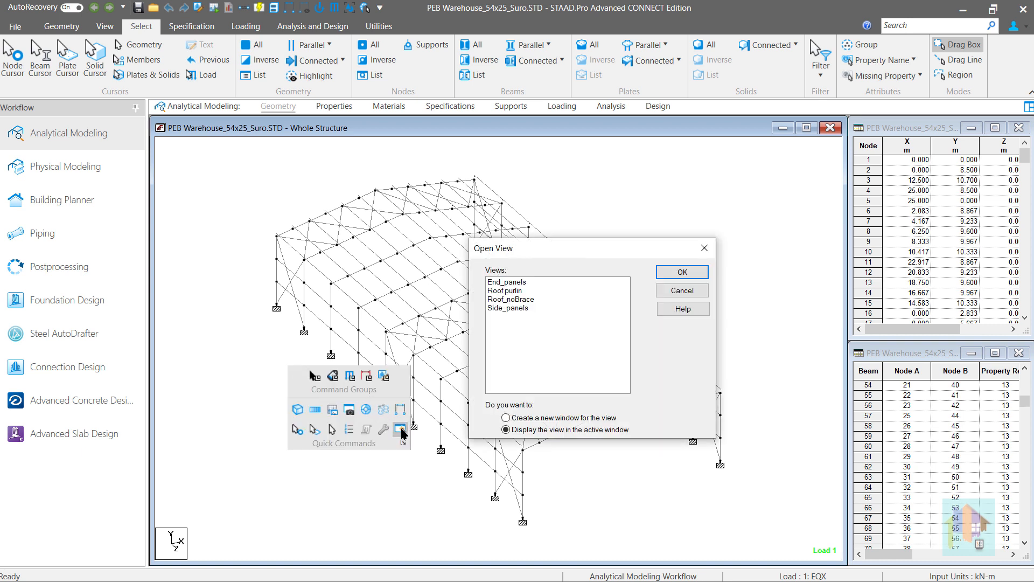
pyautogui.click(533, 300)
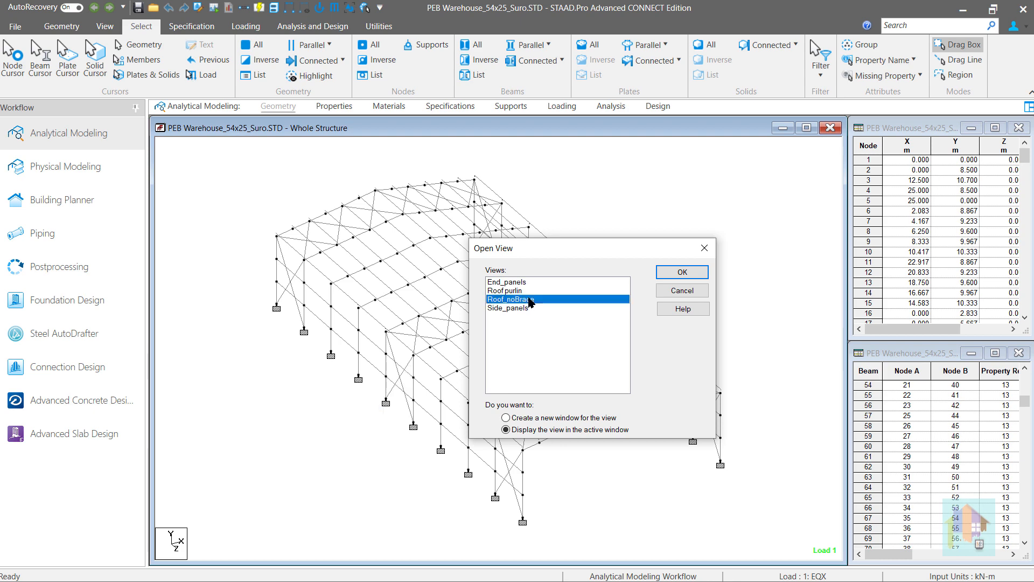
pyautogui.click(671, 274)
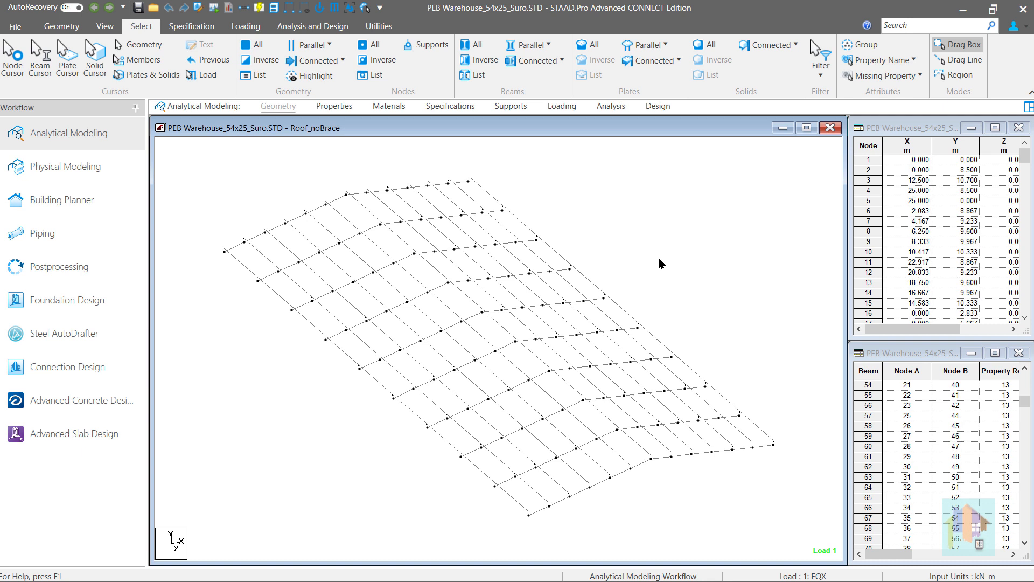
pyautogui.rightClick(659, 259)
pyautogui.click(832, 285)
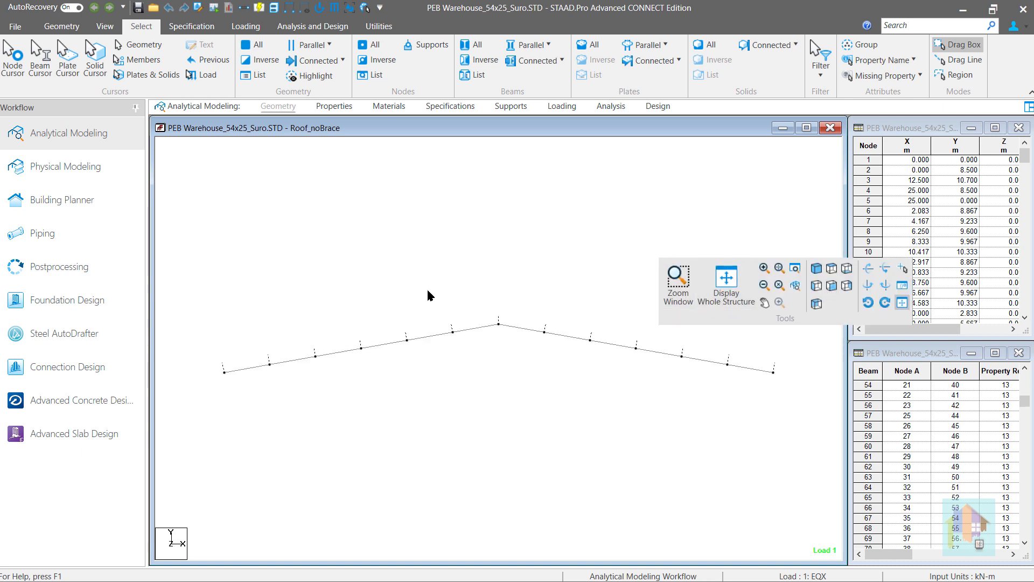
# - Select the members of the left roof slope in front elevation and show the roof in isometric view for grouping
pyautogui.moveTo(188, 243); pyautogui.dragTo(502, 418)
pyautogui.rightClick(538, 254)
pyautogui.click(697, 261)
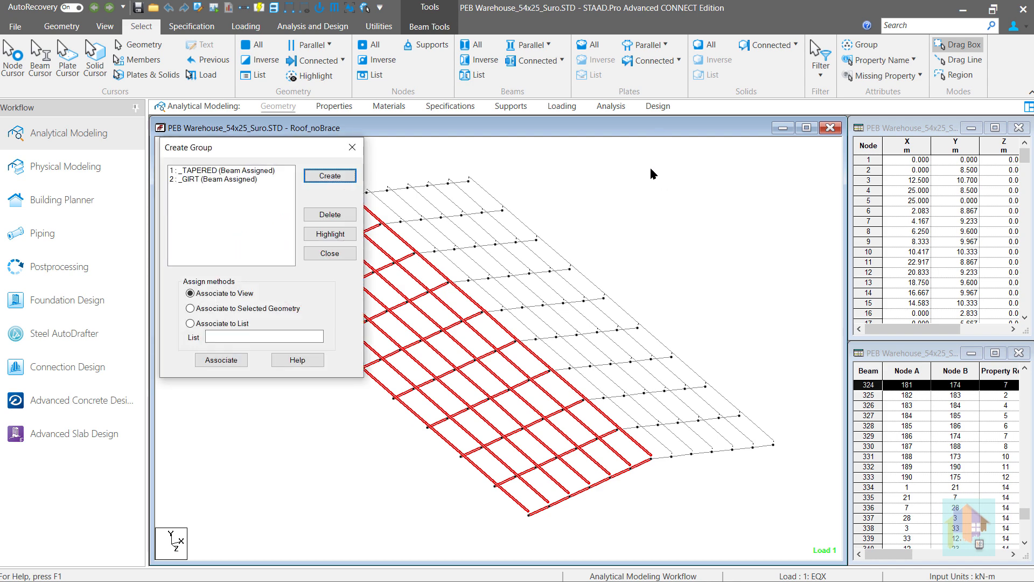
# - Create a Floor group named roof_left and associate the selected left roof slope members with it
pyautogui.click(323, 177)
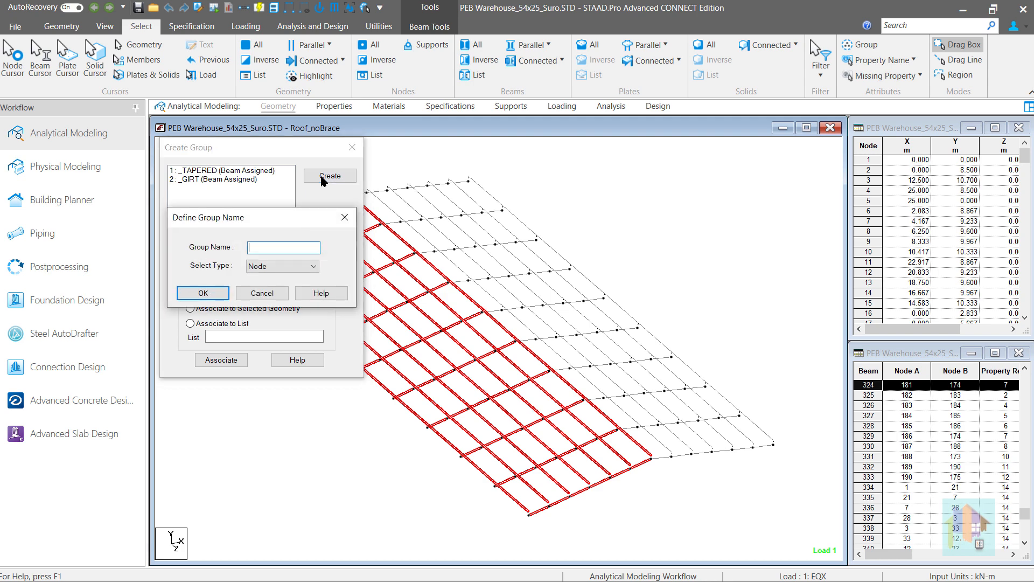
pyautogui.write('roof_left')
pyautogui.click(254, 269)
pyautogui.click(256, 303)
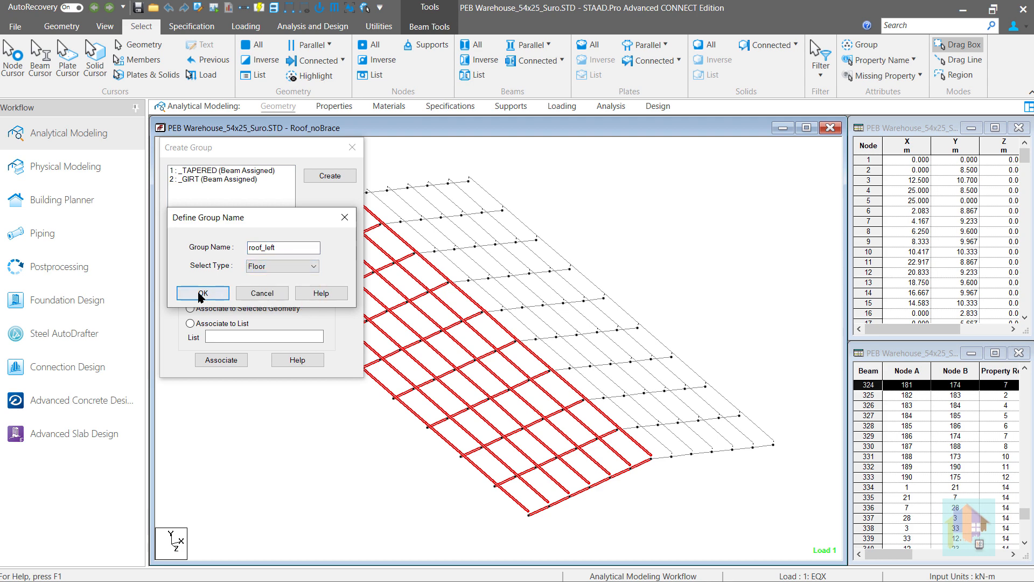
pyautogui.click(203, 294)
pyautogui.click(221, 360)
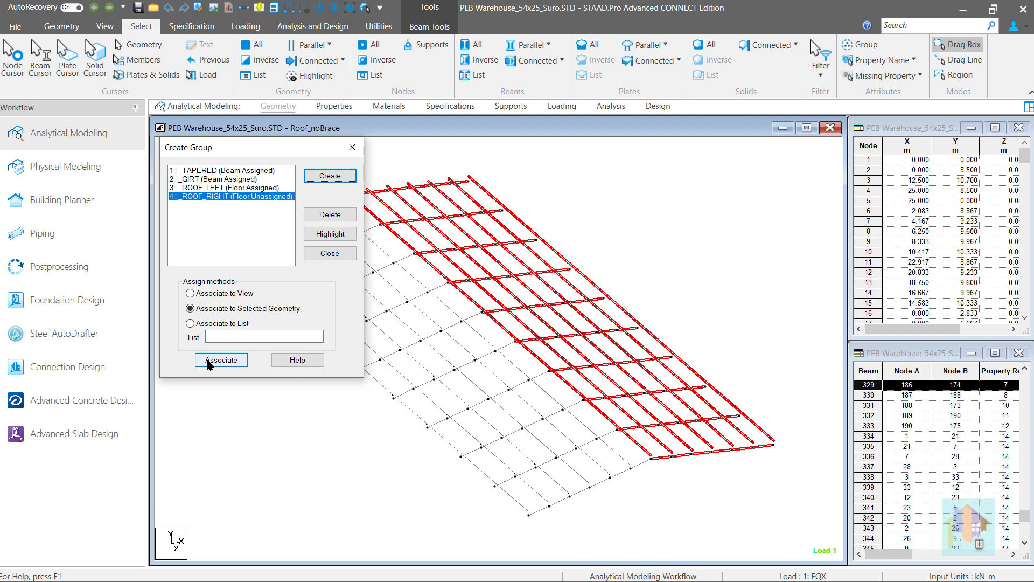
# - Associate the selected right roof slope members with the ROOF_RIGHT floor group
pyautogui.click(209, 364)
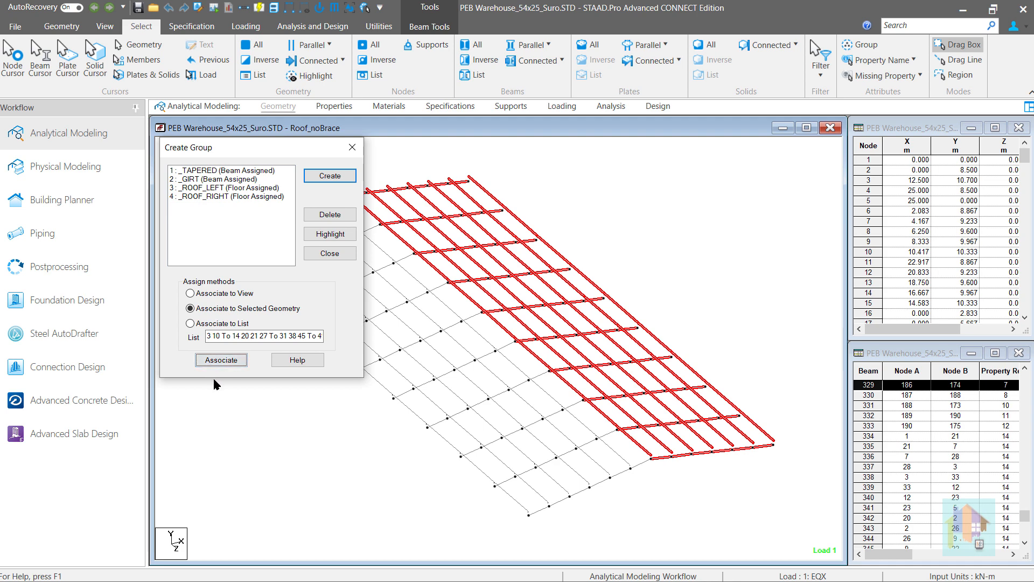
pyautogui.click(244, 203)
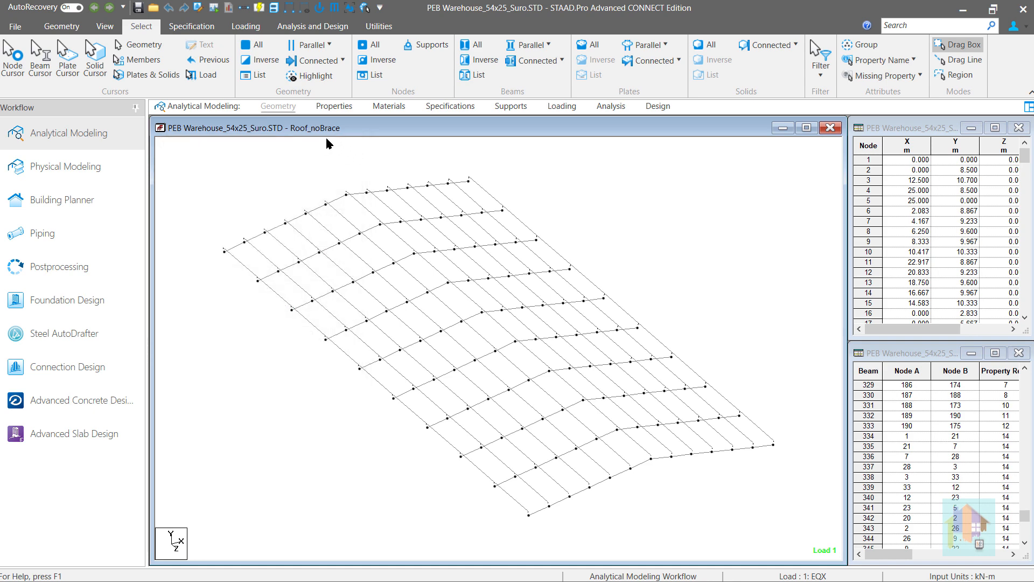
# - Display the whole structure and select the TAPERED and GIRT groups together by group name
pyautogui.click(843, 202)
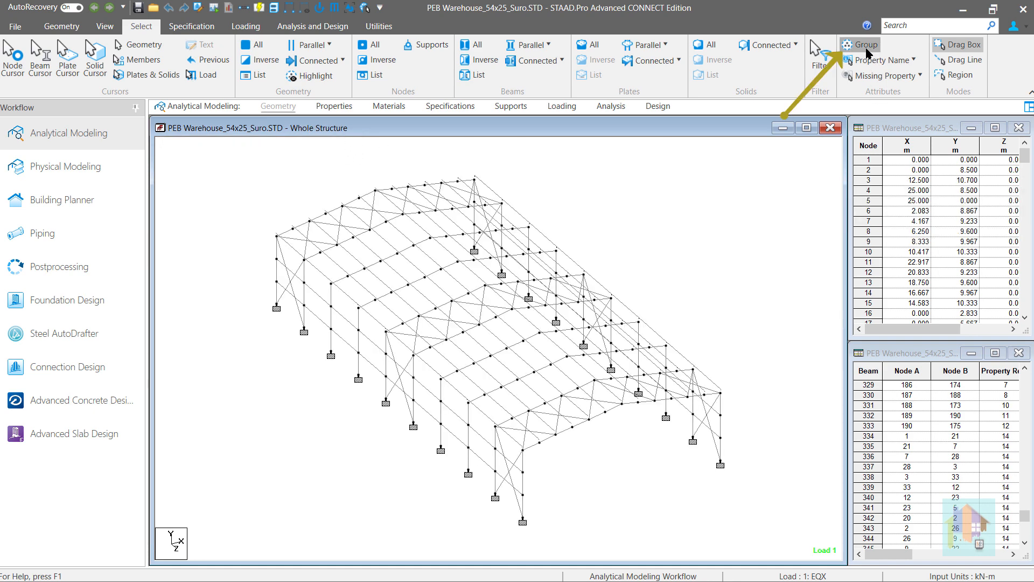
pyautogui.click(862, 45)
pyautogui.click(195, 183)
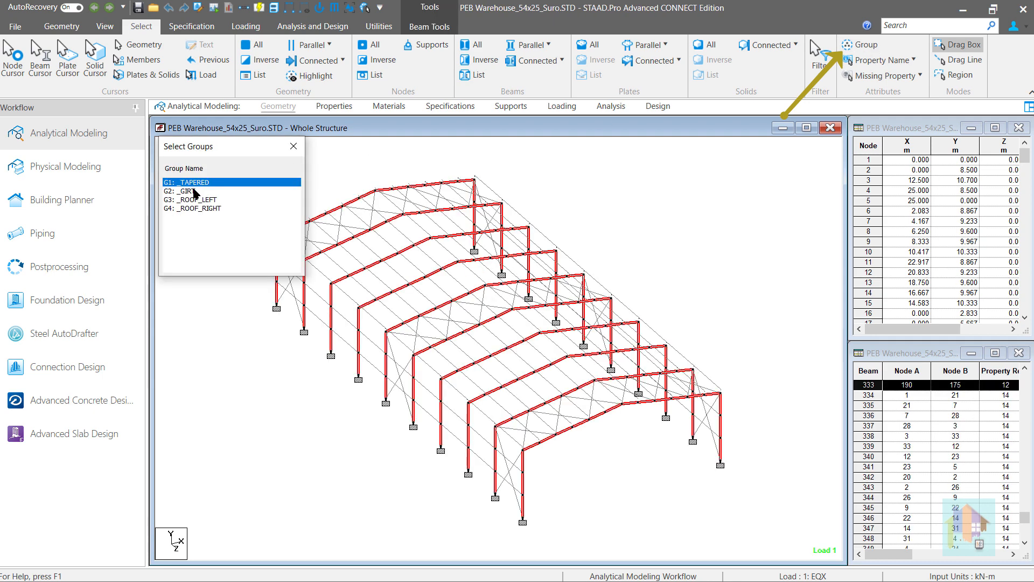
pyautogui.keyDown('ctrl'); pyautogui.click(191, 191); pyautogui.keyUp('ctrl')
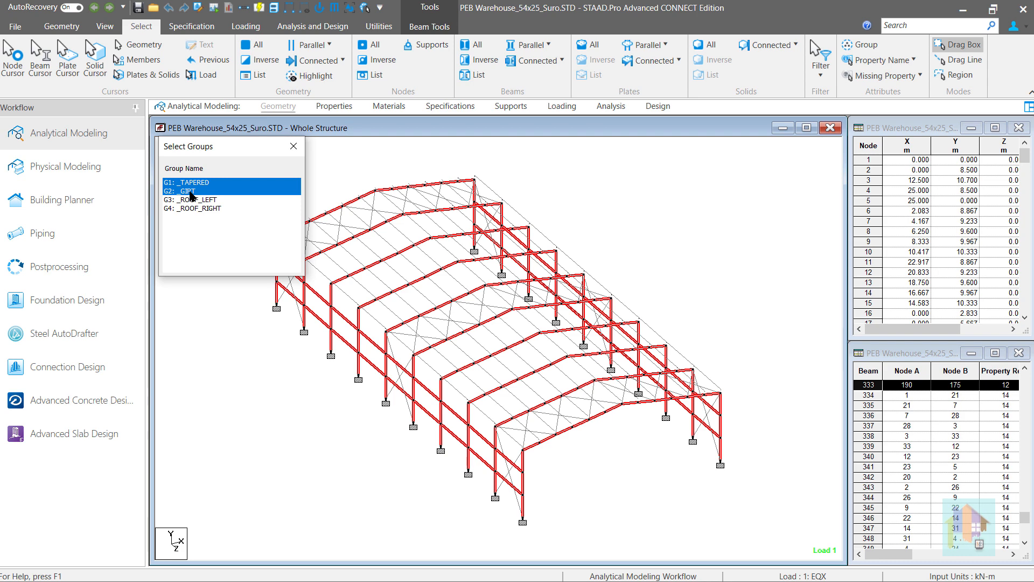
pyautogui.keyDown('ctrl'); pyautogui.click(191, 193); pyautogui.keyUp('ctrl')
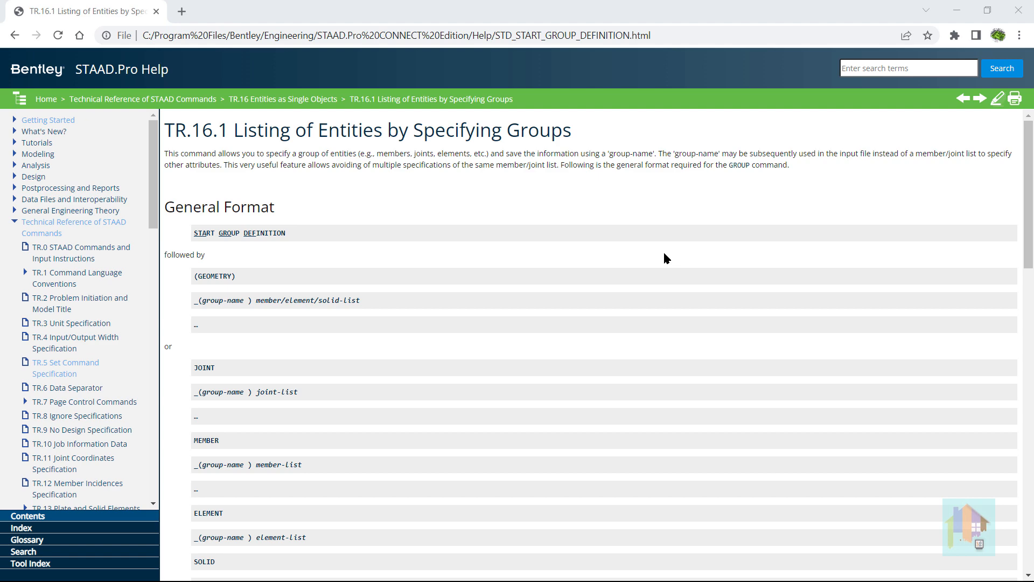
# - Read through the STAAD.Pro Help topic on listing entities by specifying groups
pyautogui.scroll(-12, 664, 253)
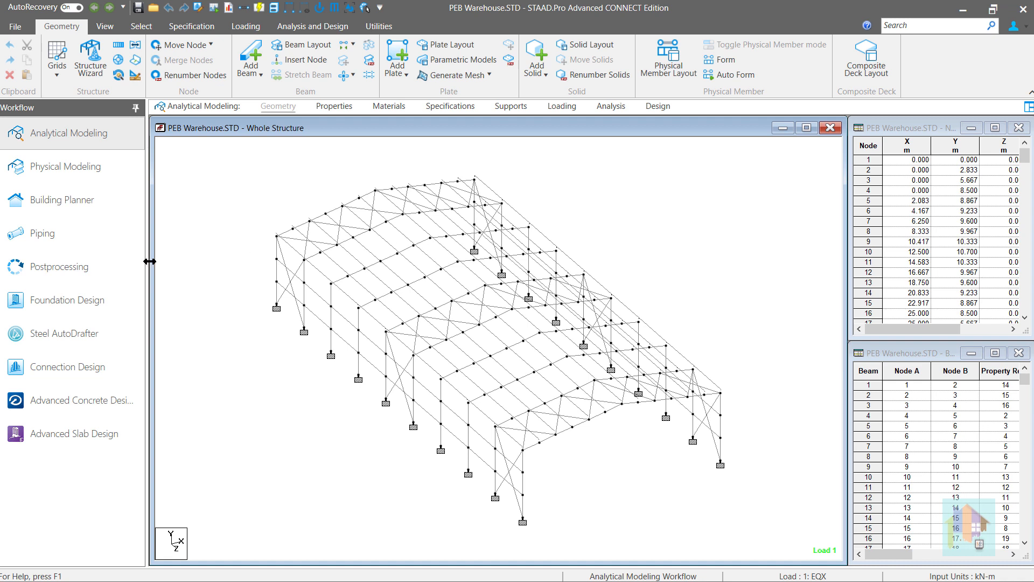
# - Open the postprocessing results with the range limited to the TAPERED group and display the beam results
pyautogui.click(106, 277)
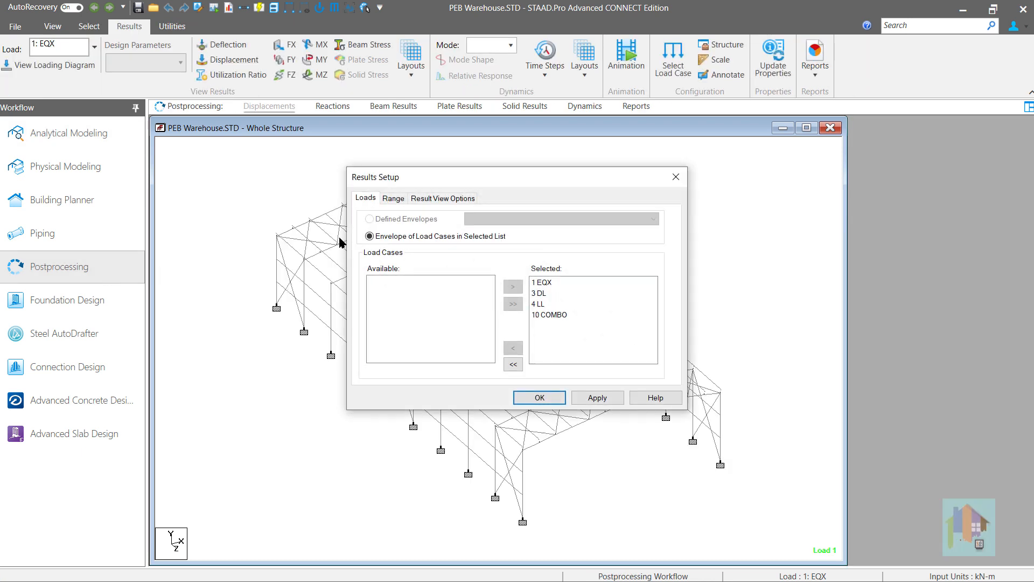
pyautogui.click(394, 204)
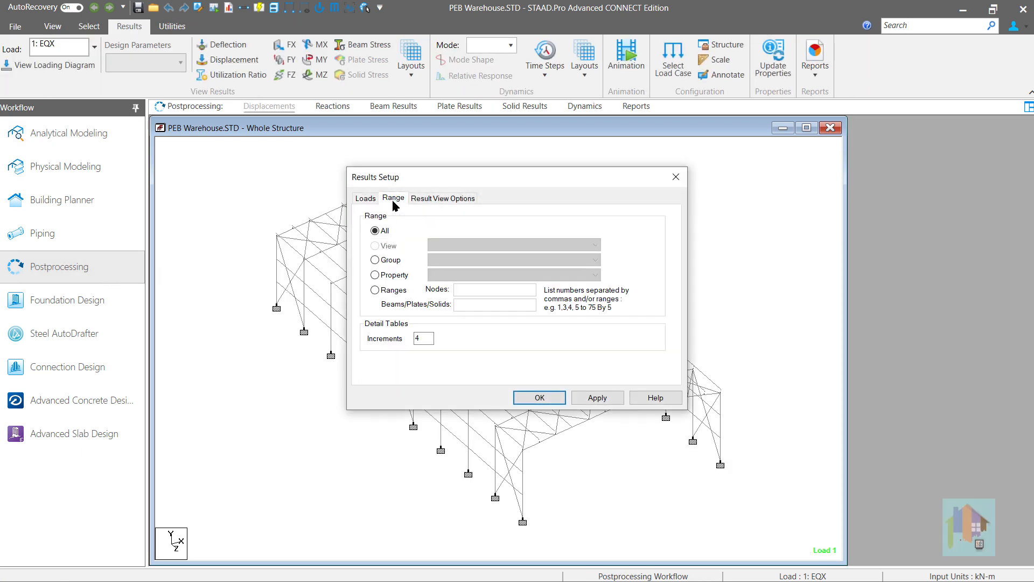
pyautogui.click(382, 262)
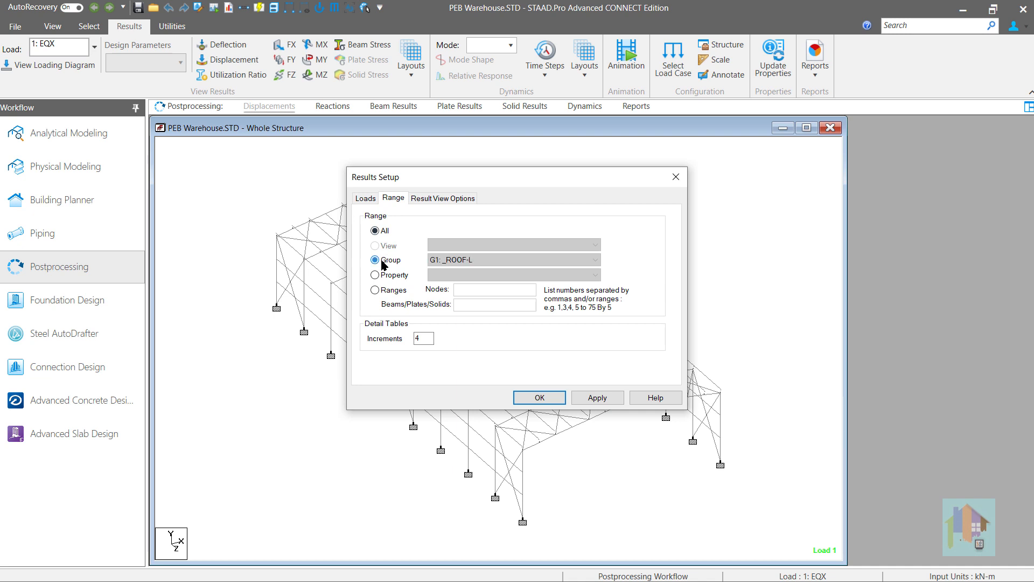
pyautogui.click(484, 261)
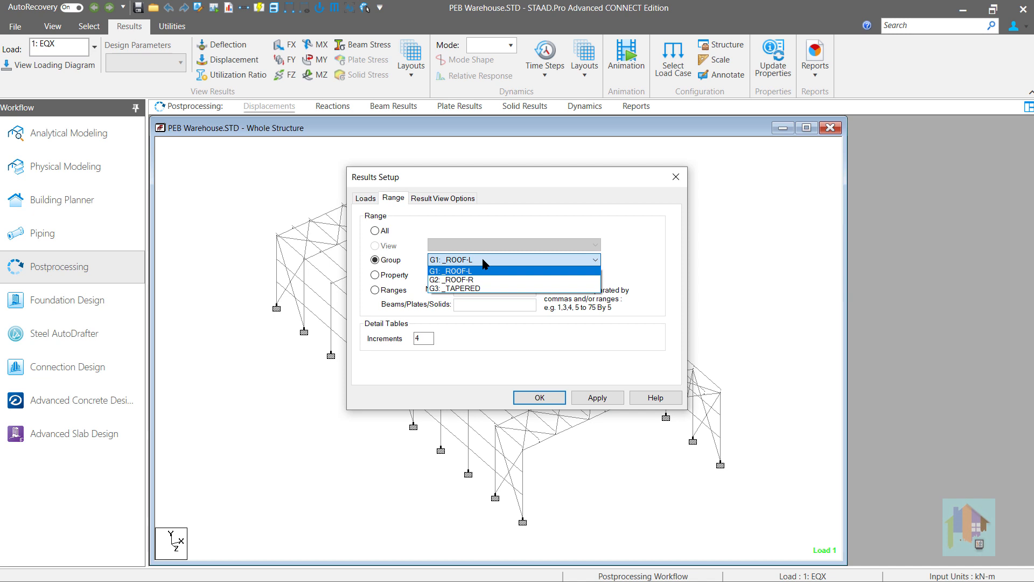
pyautogui.click(494, 288)
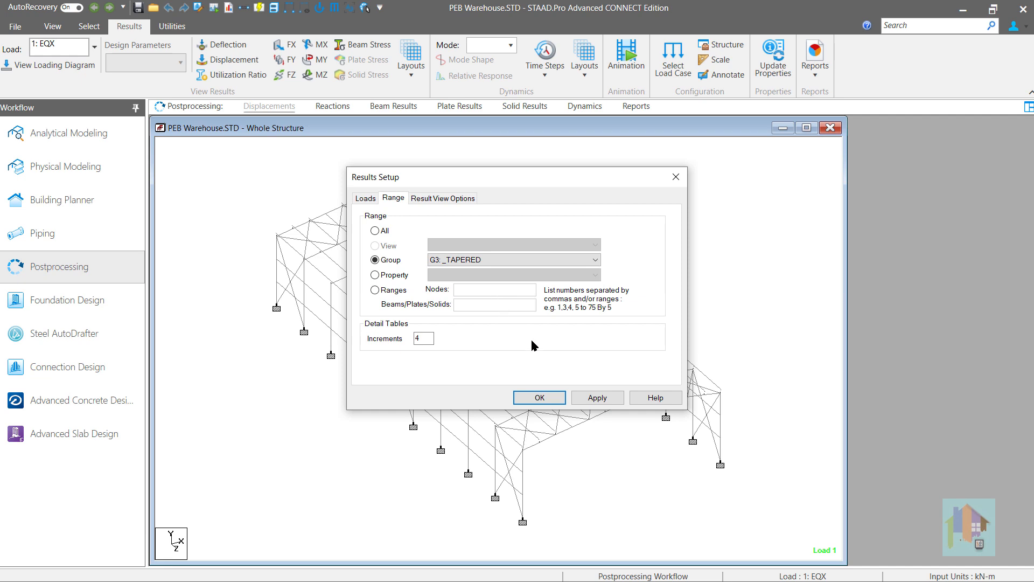
pyautogui.click(539, 397)
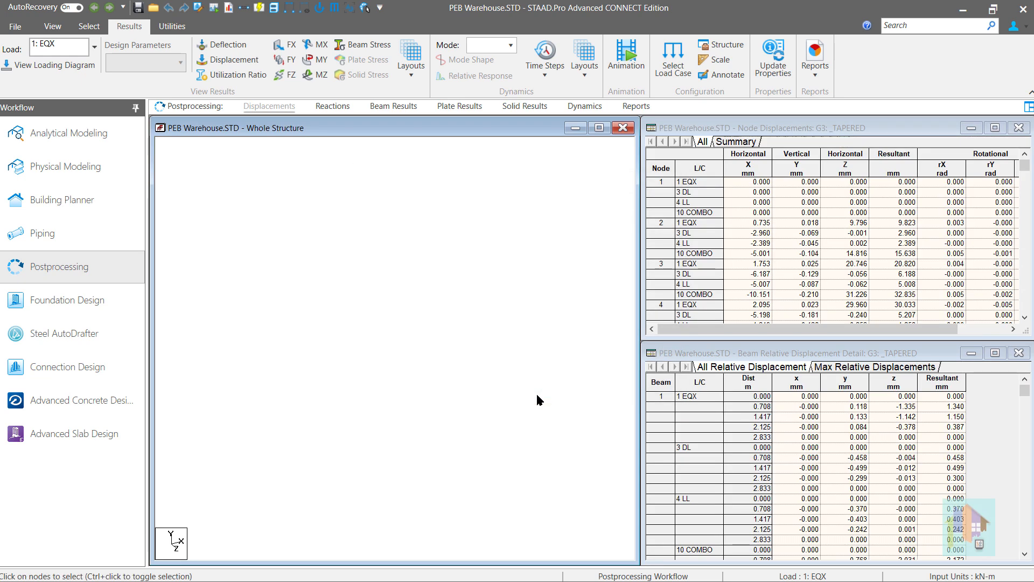
pyautogui.click(395, 108)
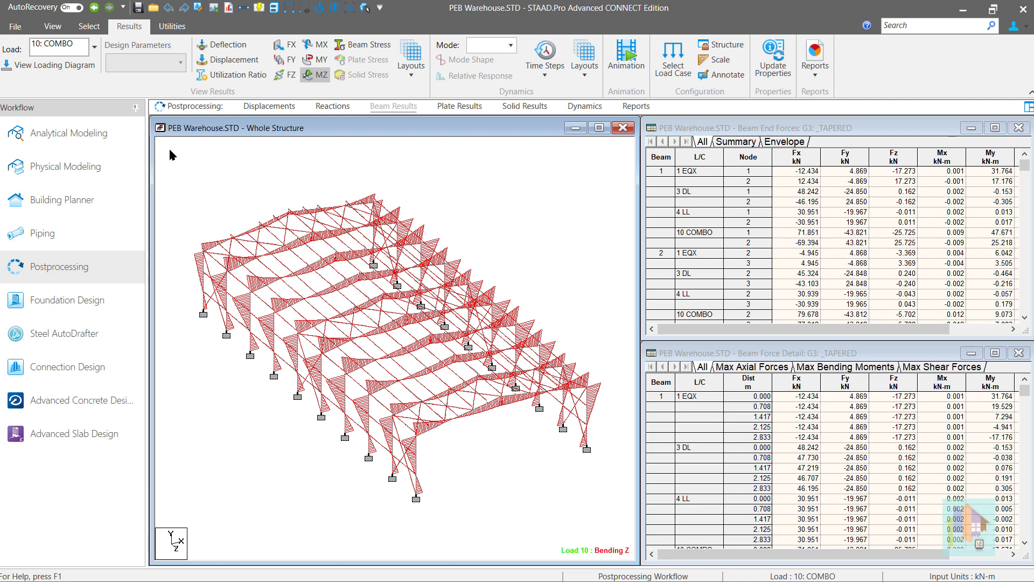
# - Return to analytical modeling and select load case 3: DL in the load case details
pyautogui.click(69, 133)
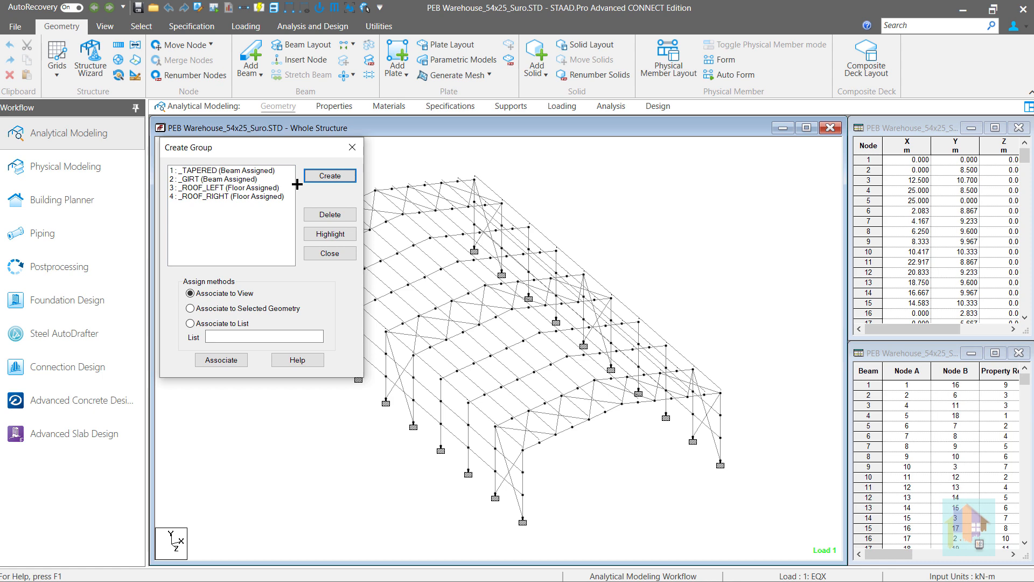
pyautogui.click(352, 148)
pyautogui.click(562, 106)
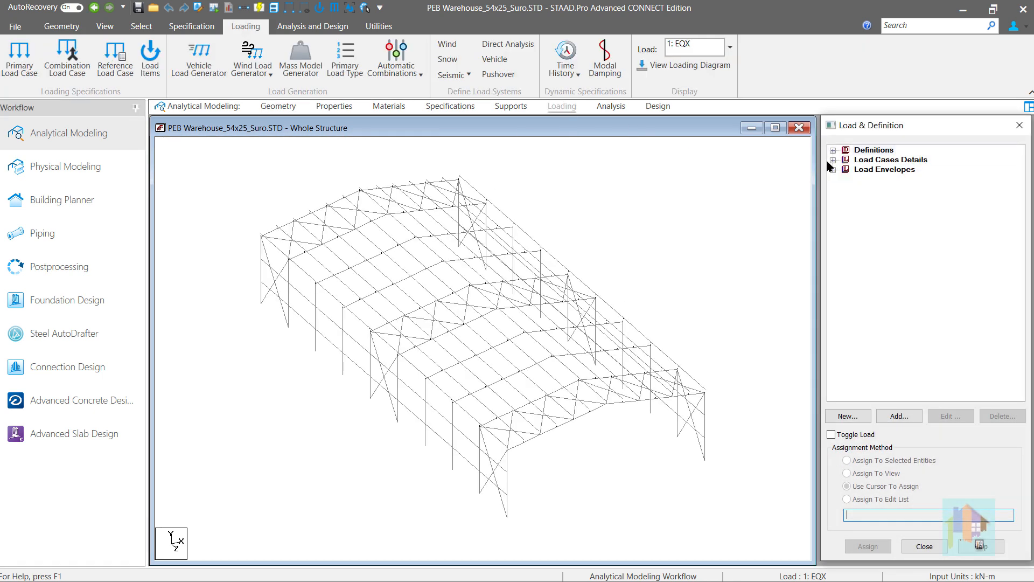
pyautogui.click(833, 160)
pyautogui.click(876, 179)
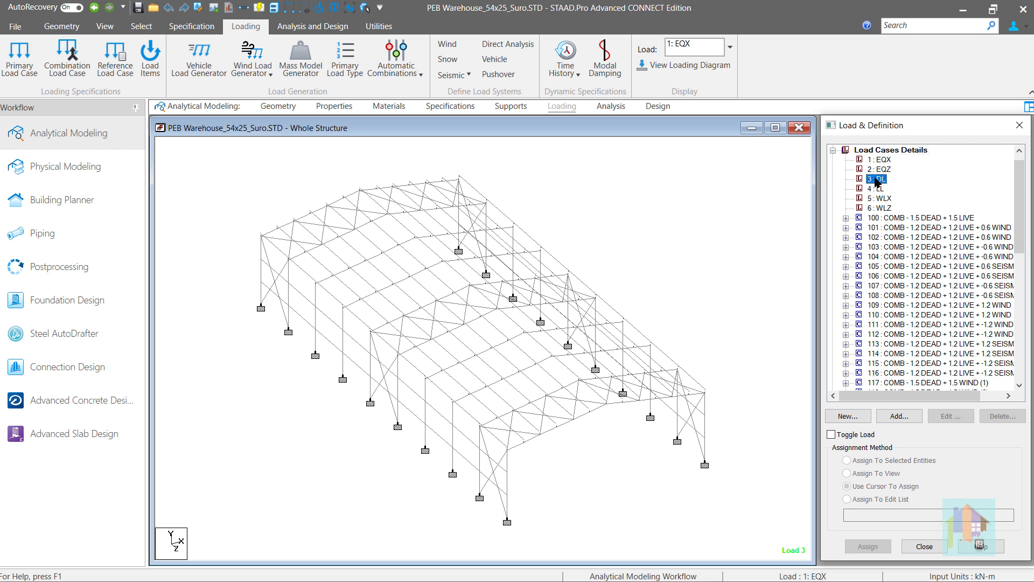